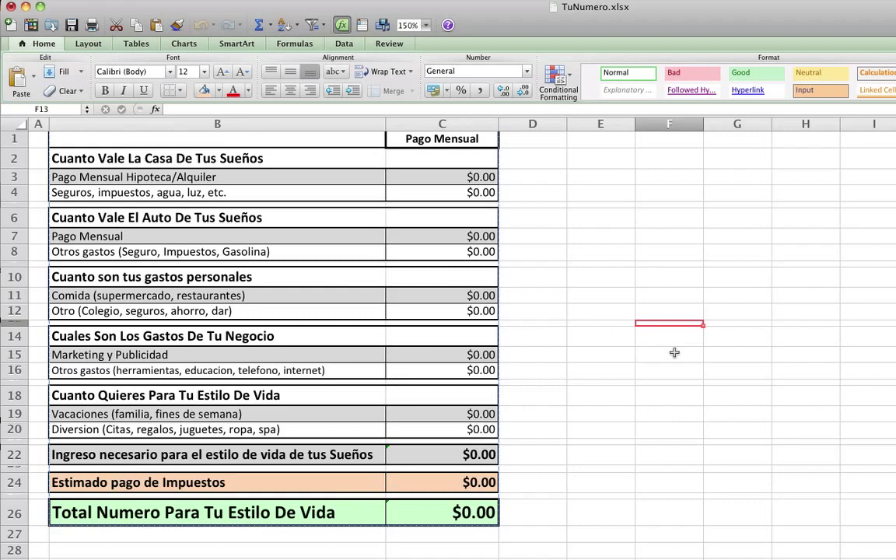
click(555, 183)
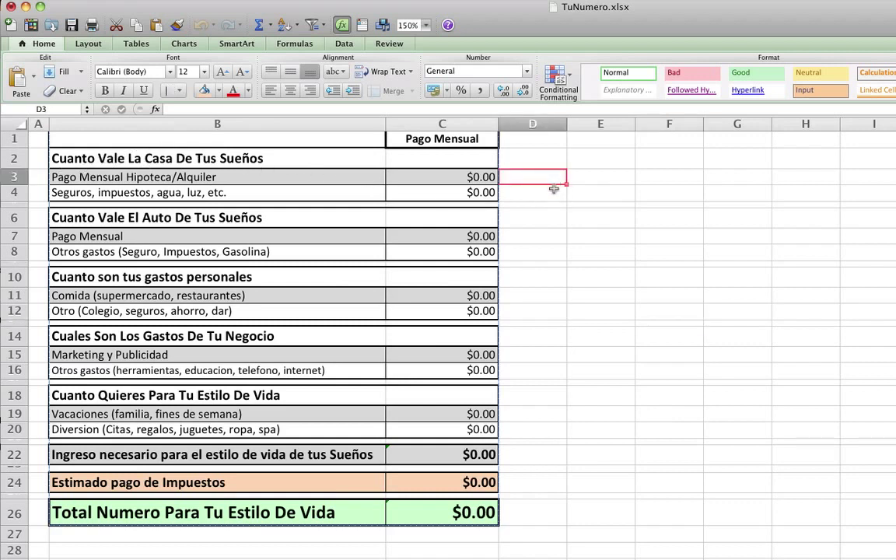
click(551, 193)
mouse_move(554, 190)
mouse_down()
mouse_move(552, 182)
mouse_move(599, 177)
mouse_move(568, 197)
mouse_move(544, 189)
mouse_up()
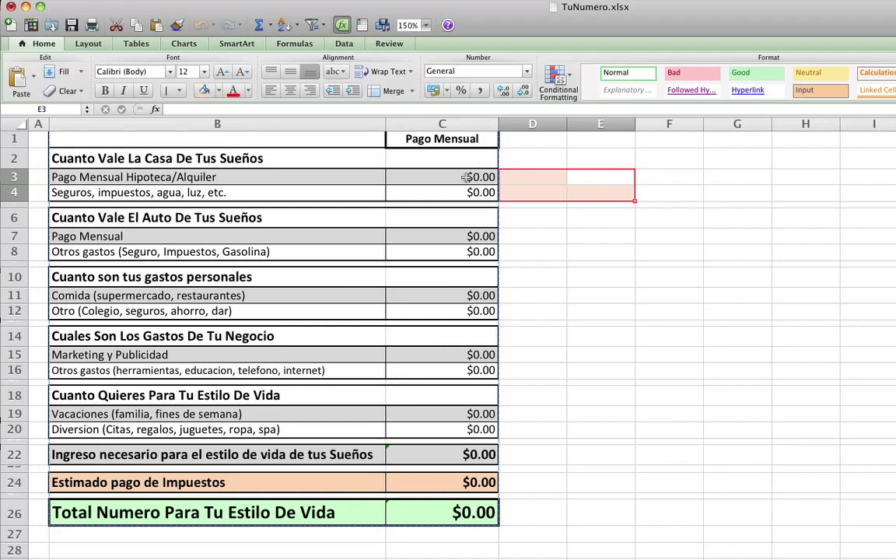
- Review the monthly payment and other-expense entries for the dream house and the dream car
click(464, 177)
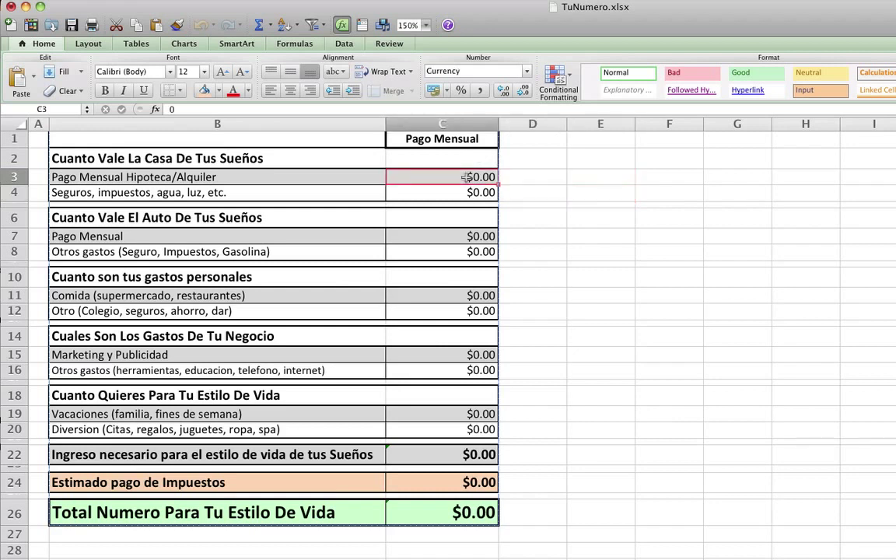
click(115, 193)
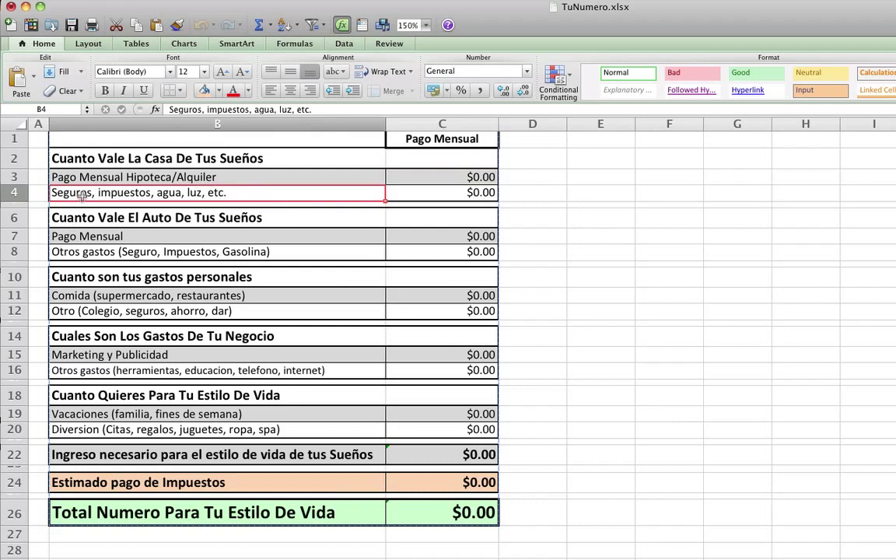
click(469, 193)
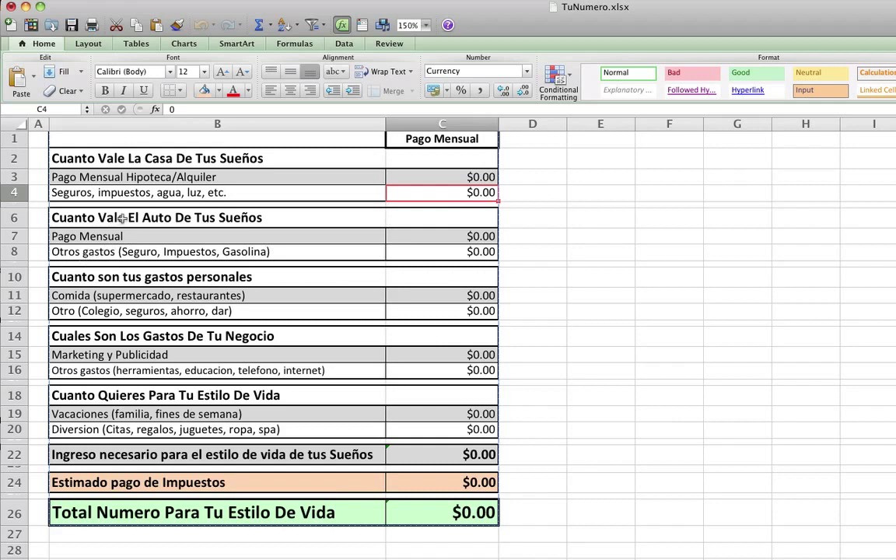
click(482, 235)
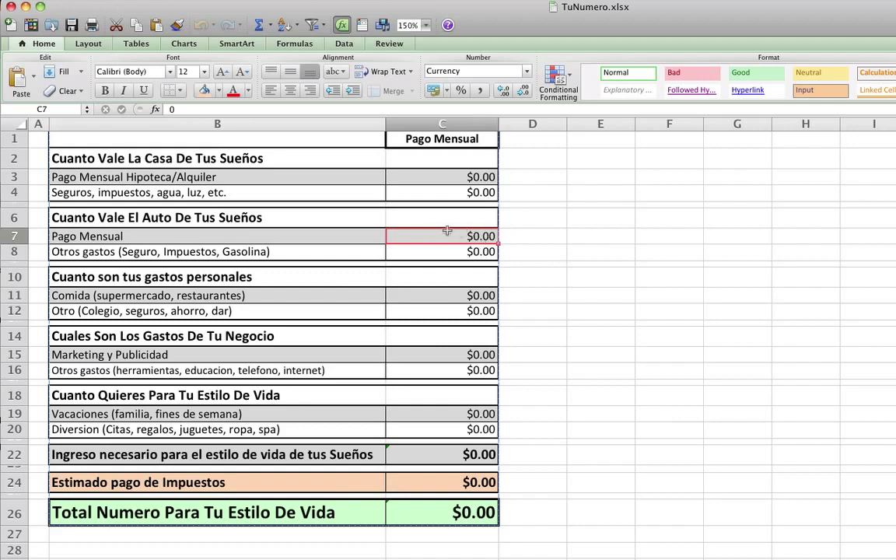
click(189, 251)
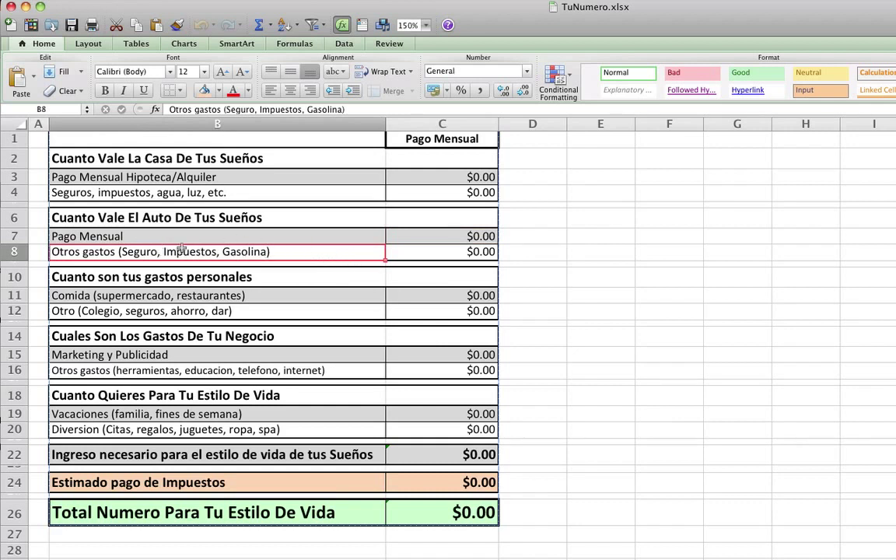
click(440, 251)
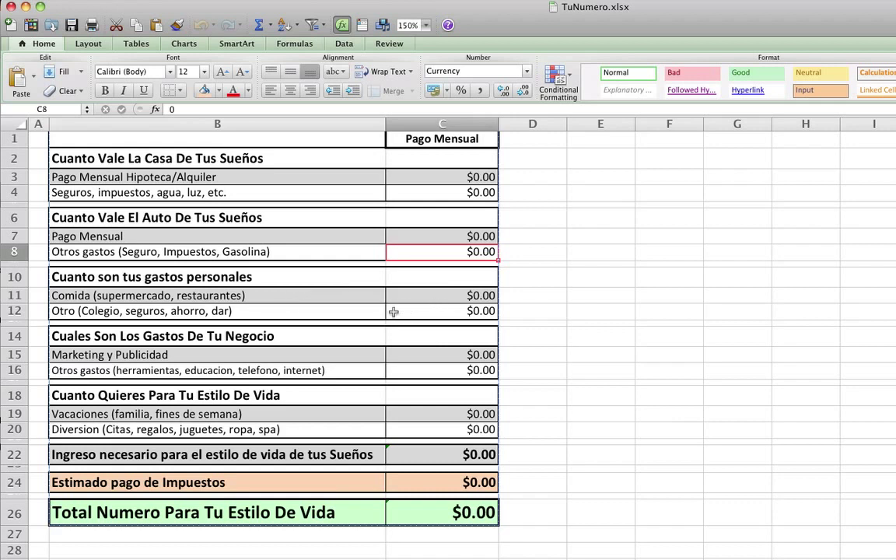
- Review the monthly entries for personal expenses, business expenses and lifestyle, from food through vacations and entertainment
click(467, 296)
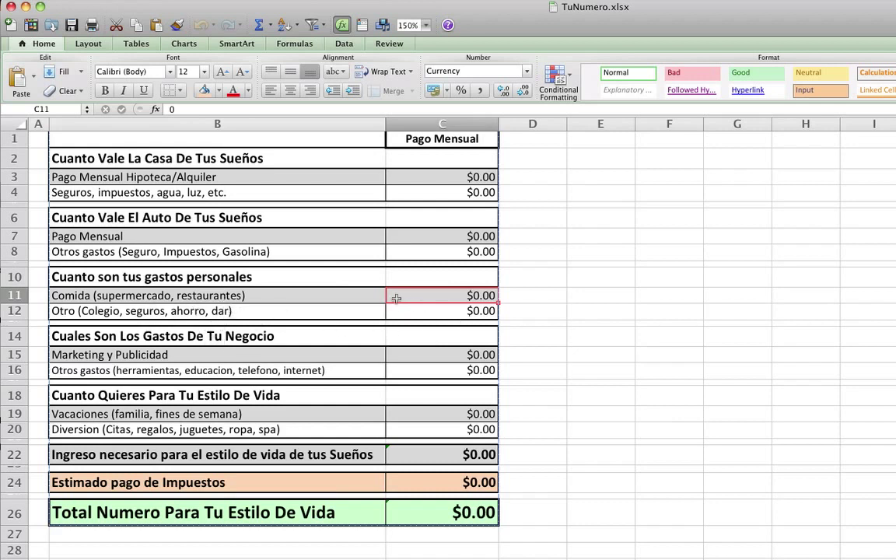
click(466, 313)
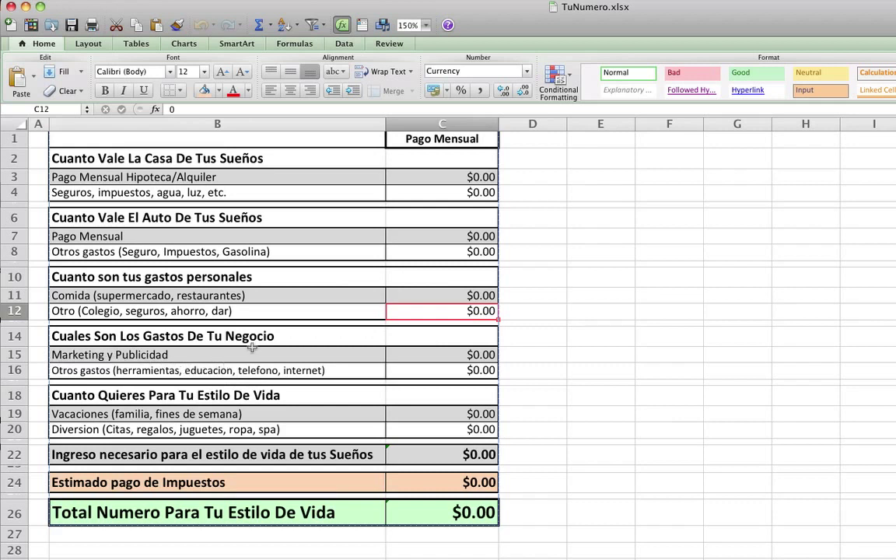
click(465, 355)
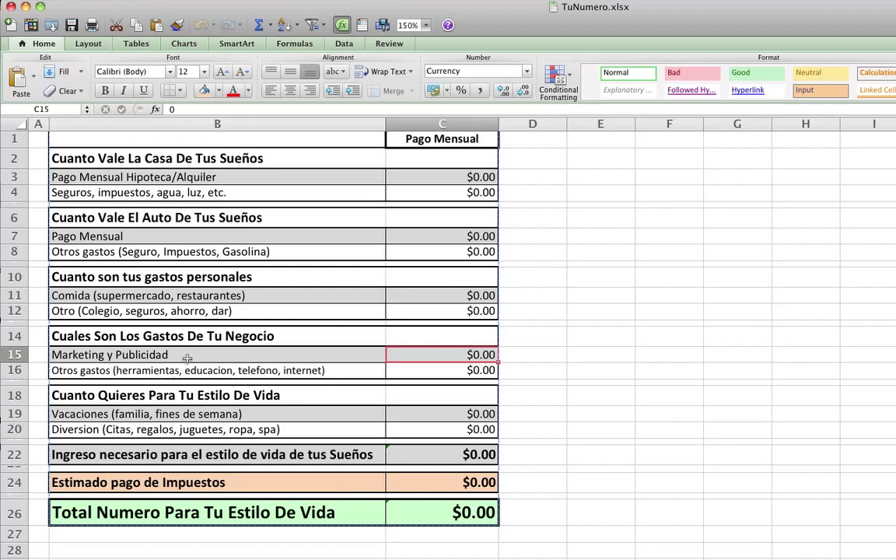
click(466, 370)
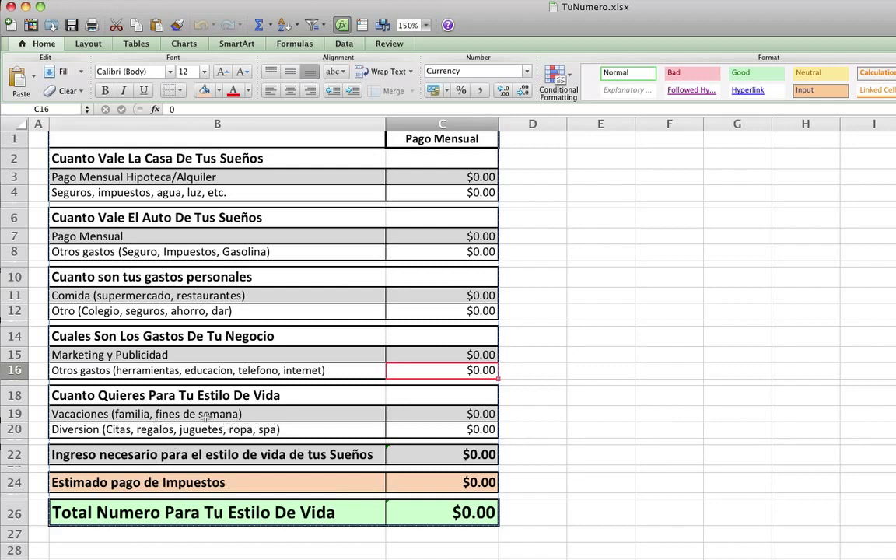
click(452, 414)
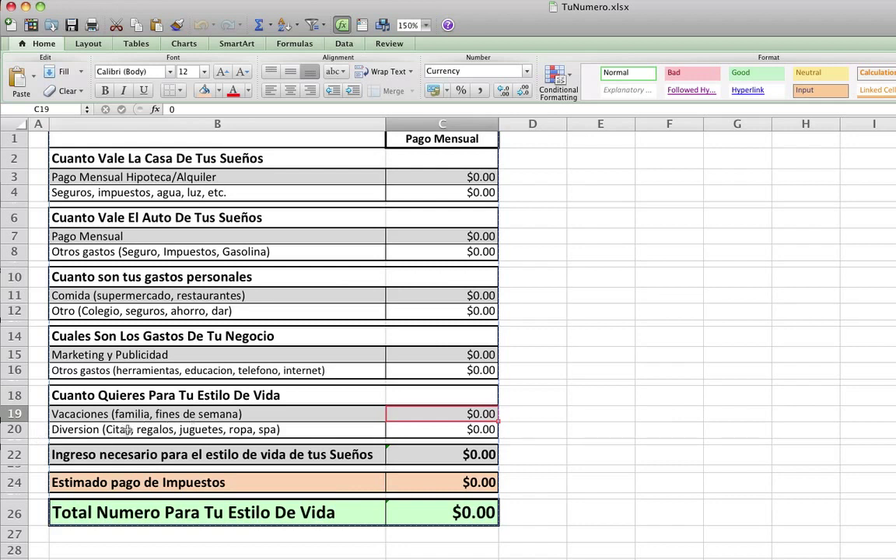
click(127, 430)
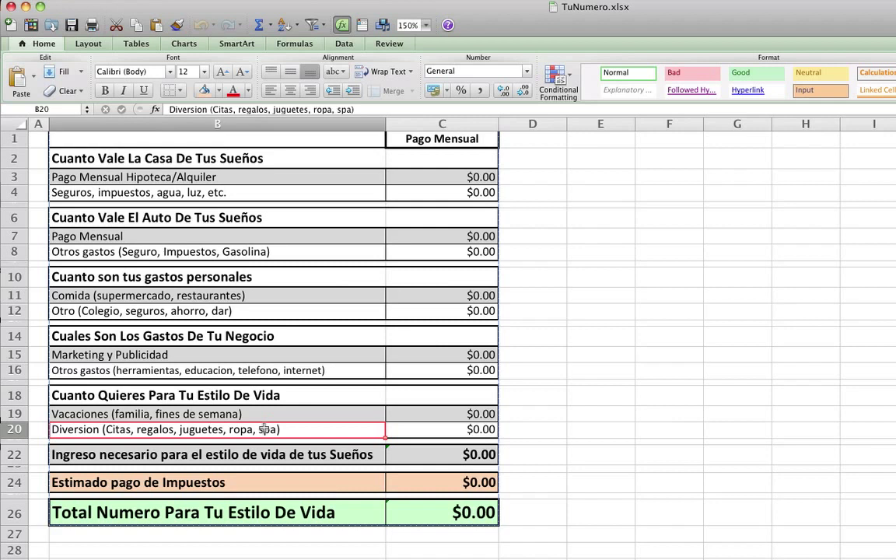
click(480, 427)
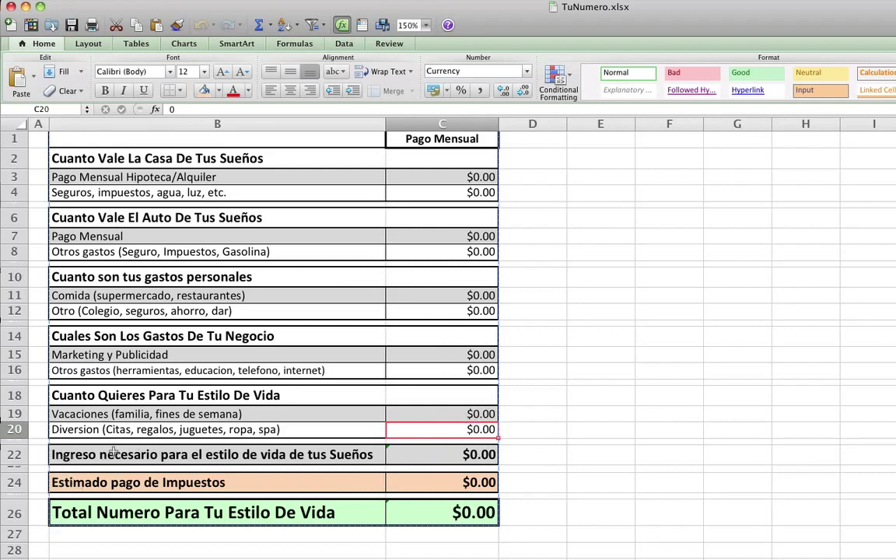
- Inspect the formulas behind the required income in C22 and the estimated tax payment in C24
click(459, 460)
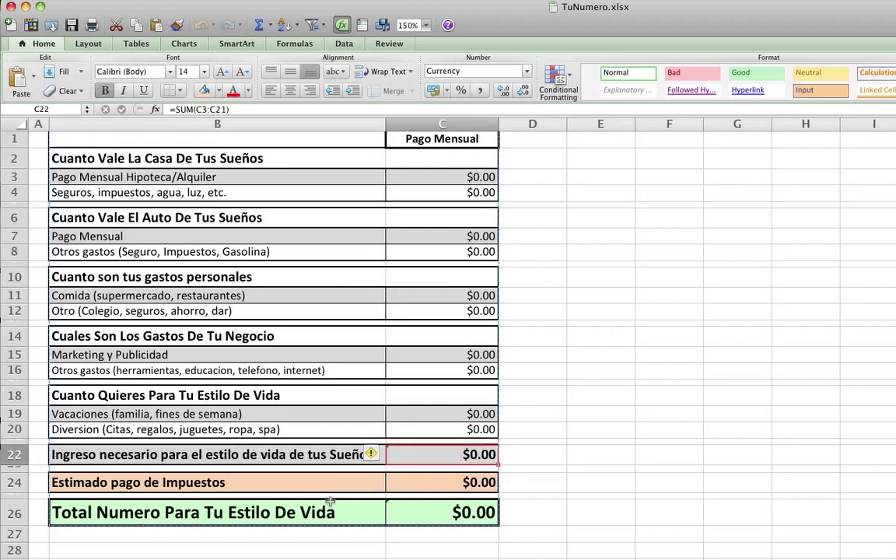
click(464, 478)
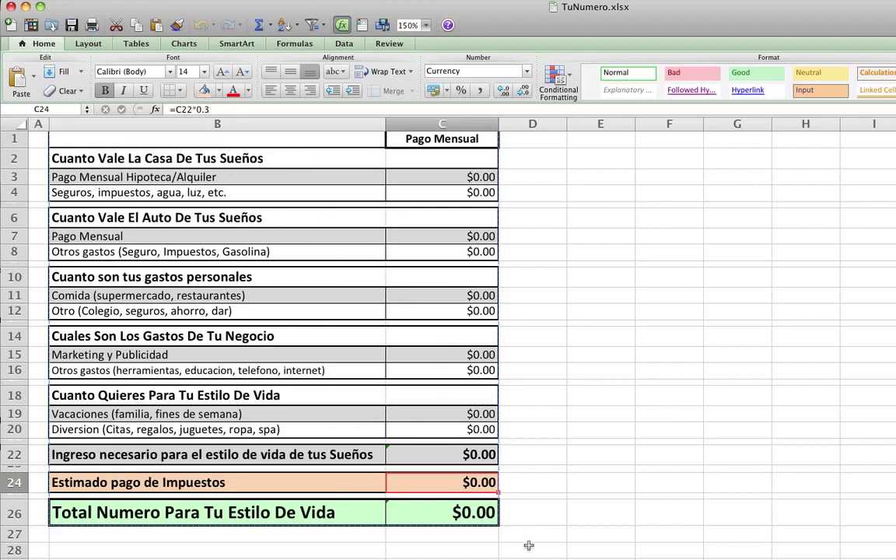
click(576, 512)
click(465, 484)
click(234, 110)
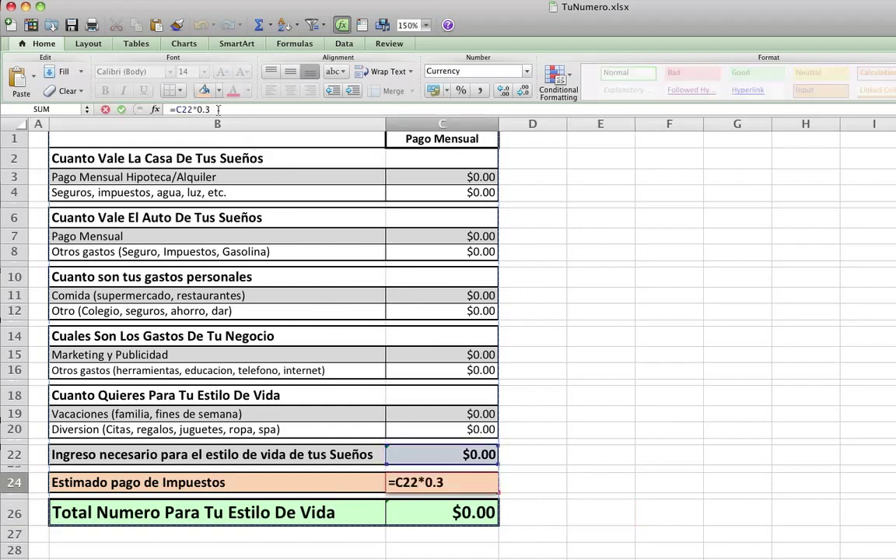
text(+)
click(574, 507)
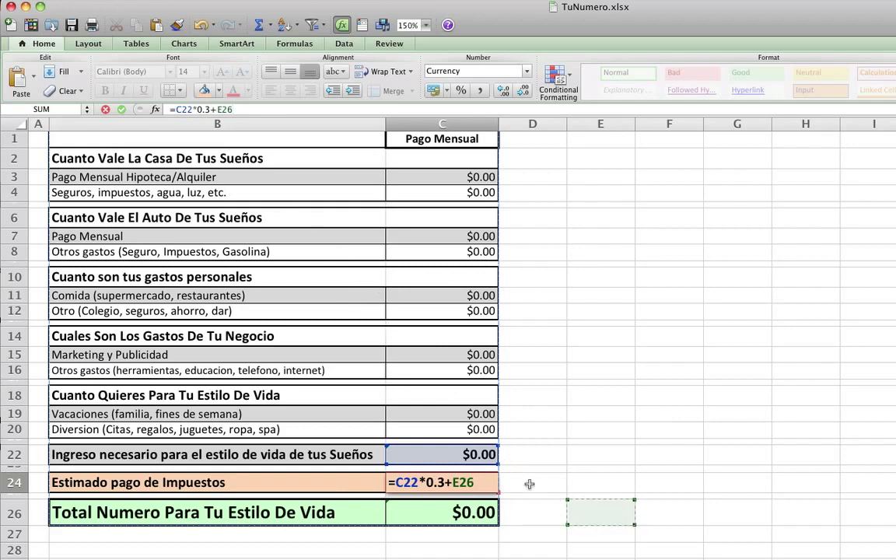
key(Escape)
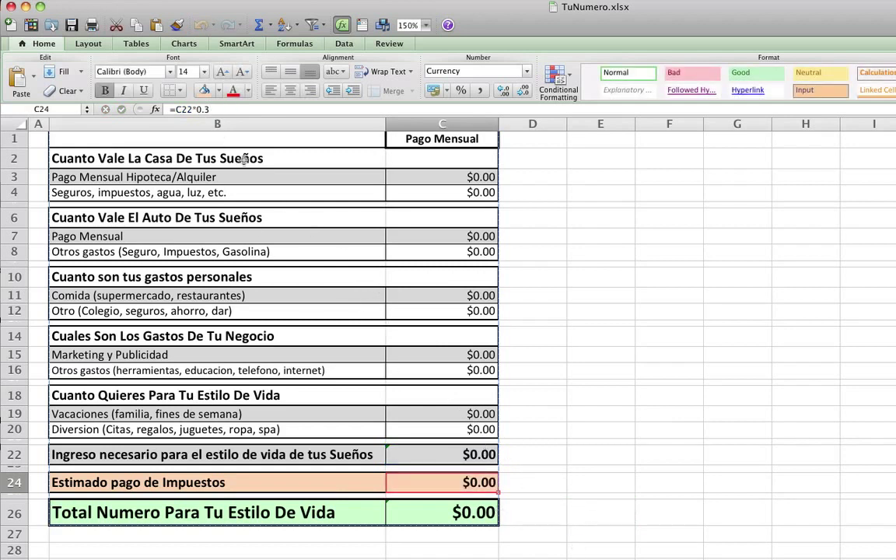
- Examine how the required income and the estimated tax payment feed the lifestyle total in C26
click(529, 536)
click(451, 482)
click(573, 513)
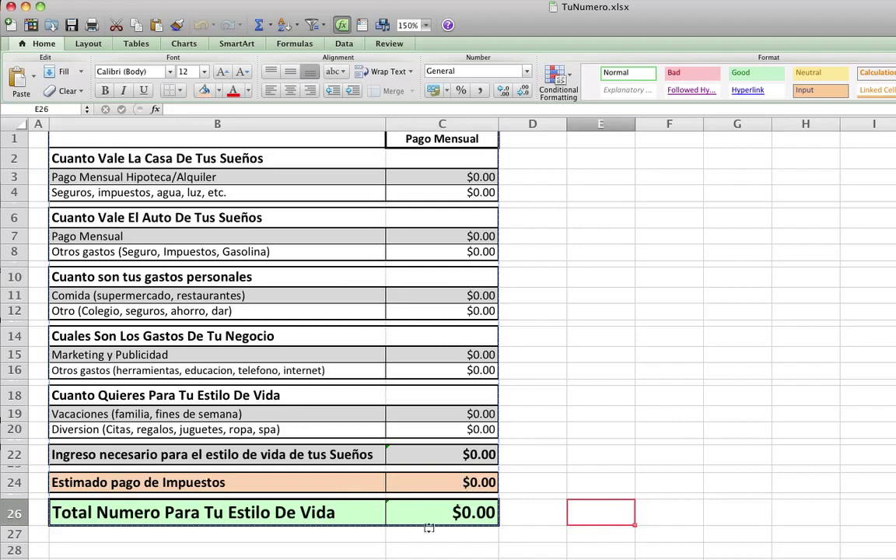
click(475, 453)
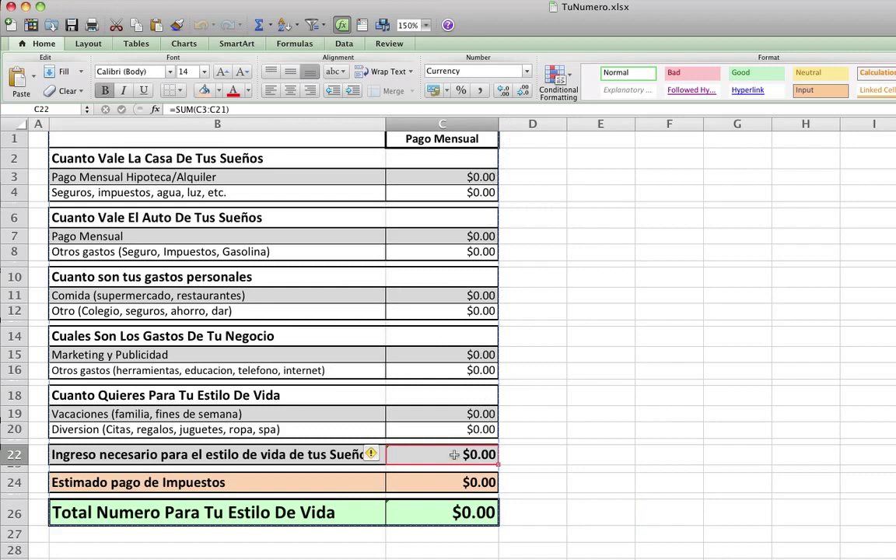
click(445, 483)
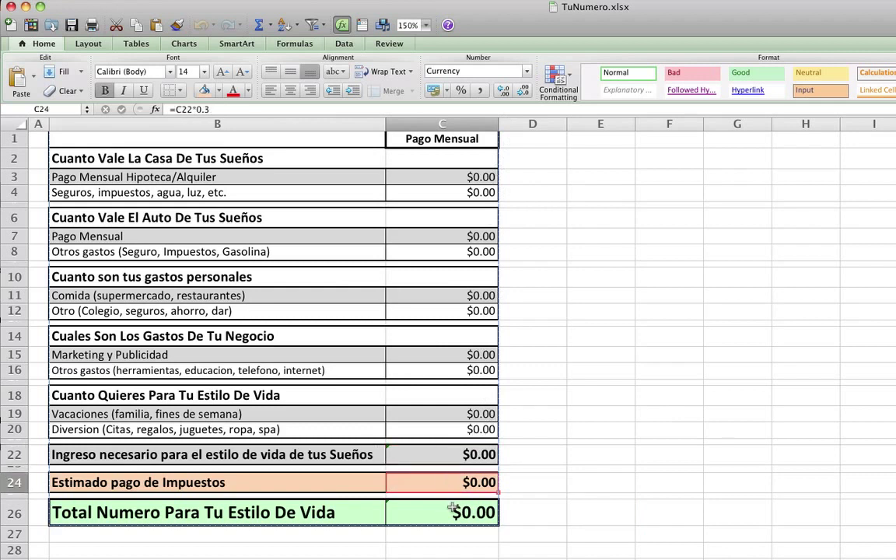
click(452, 512)
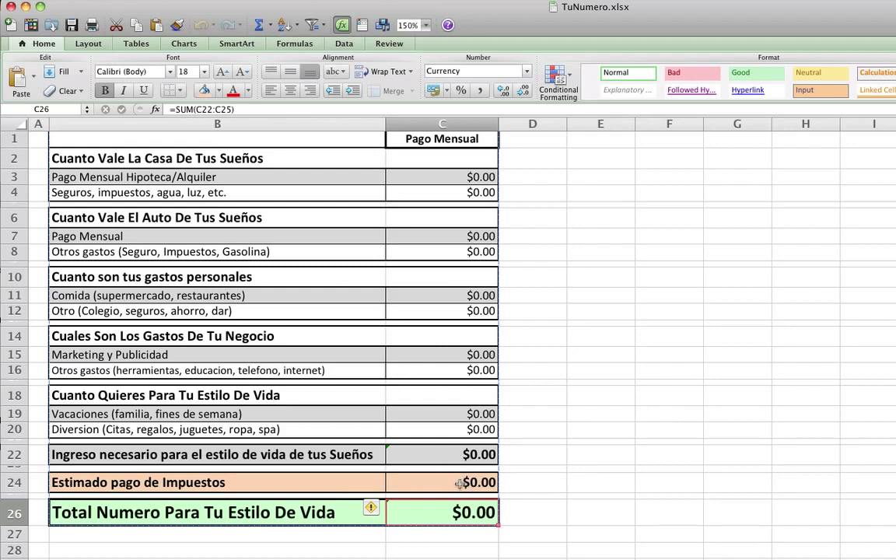
click(460, 483)
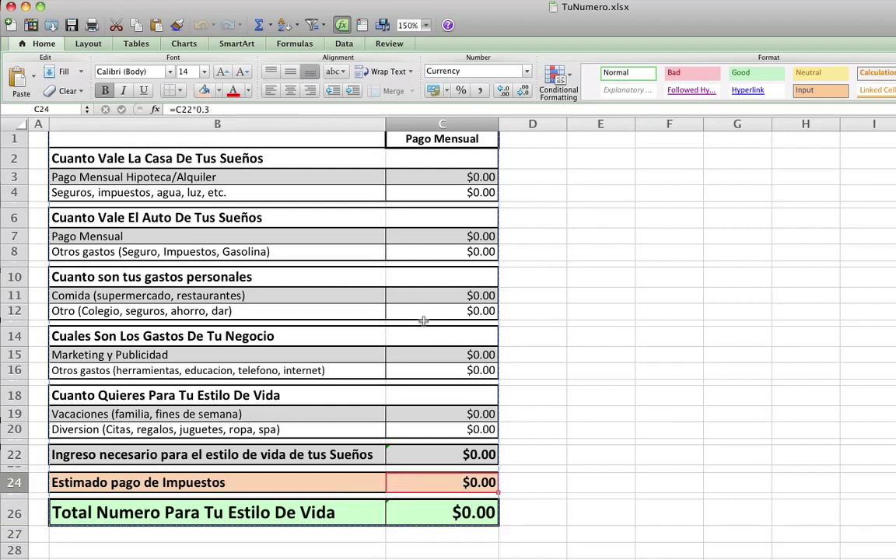
click(436, 514)
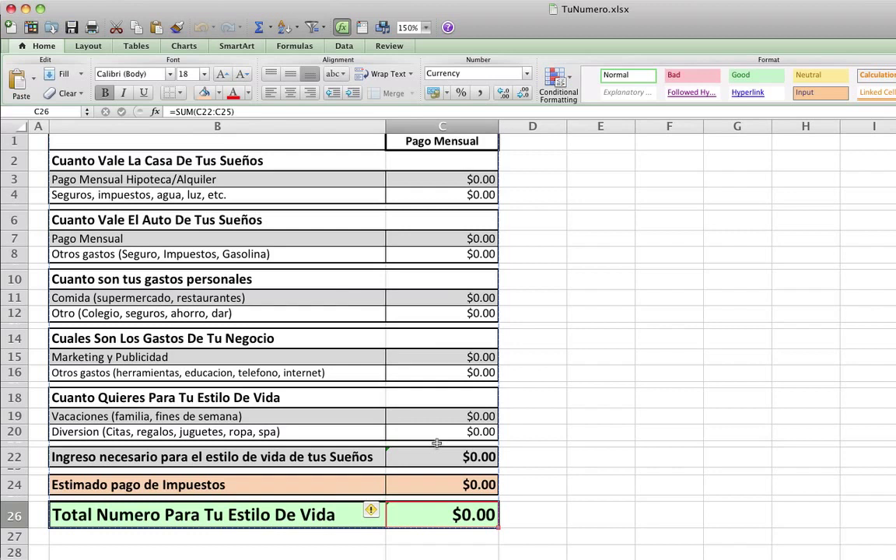
- Highlight the whole budget table from the lifestyle total up to the header row, then return to the total in C26
drag(396, 514, 296, 148)
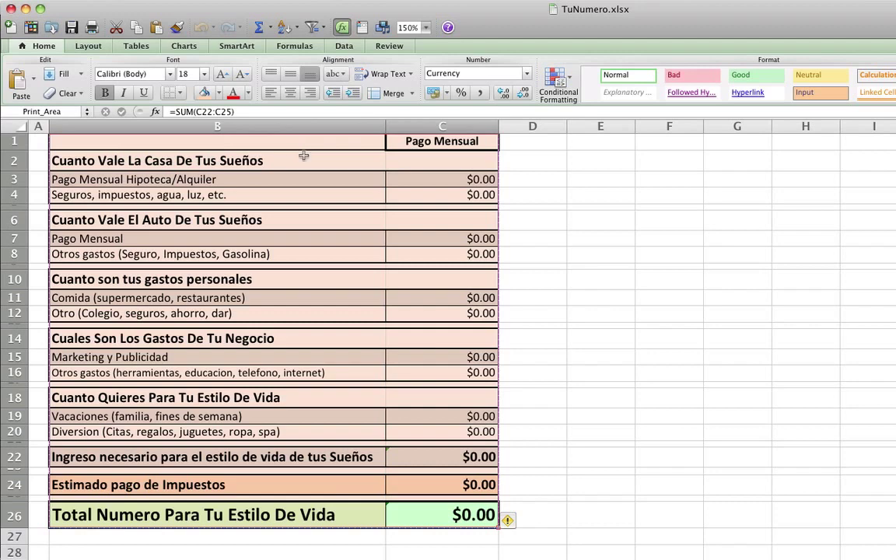
click(533, 535)
drag(464, 510, 225, 148)
click(448, 195)
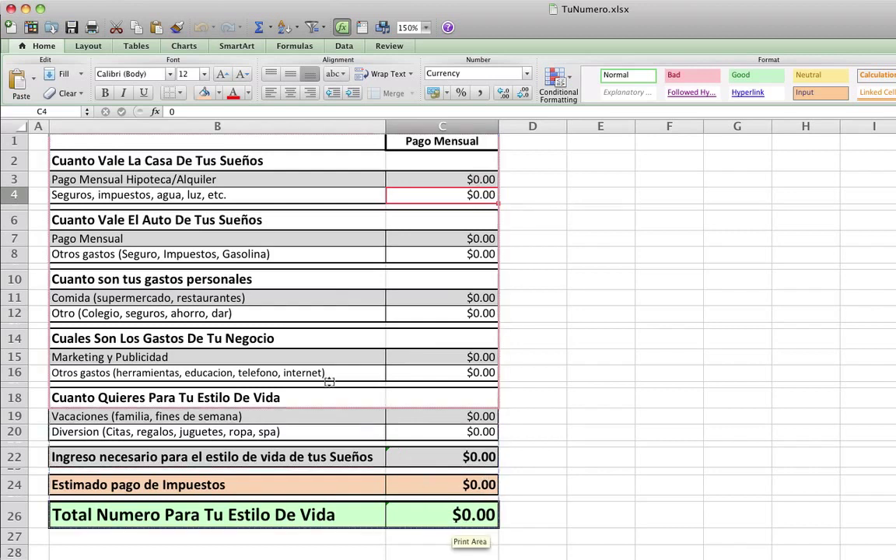
key(Escape)
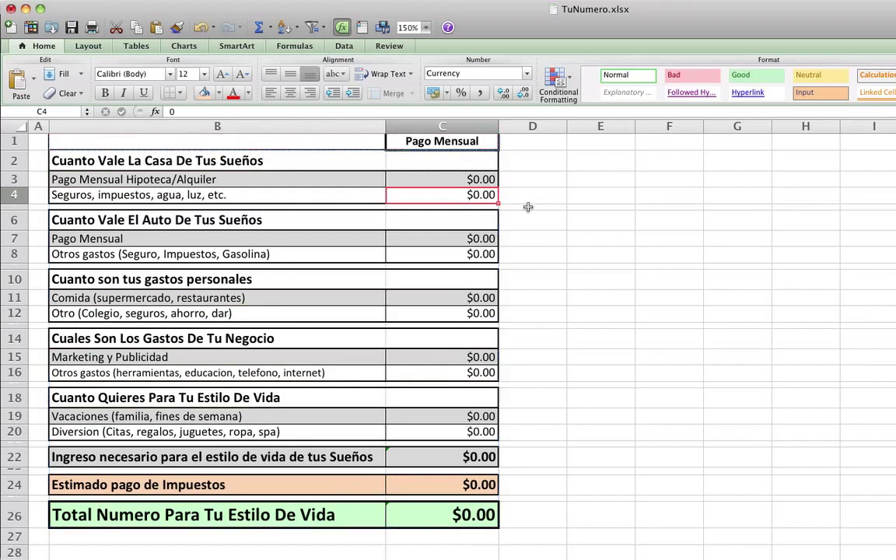
click(596, 385)
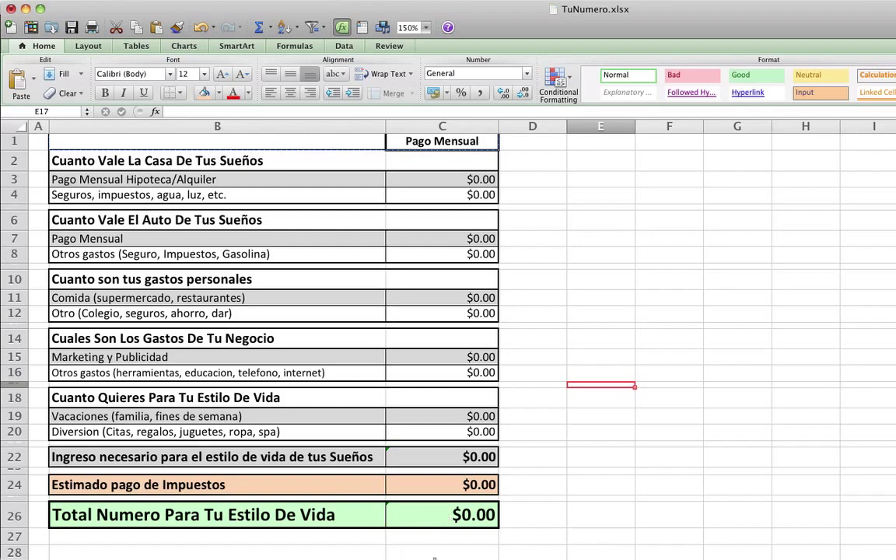
click(461, 515)
drag(461, 515, 131, 137)
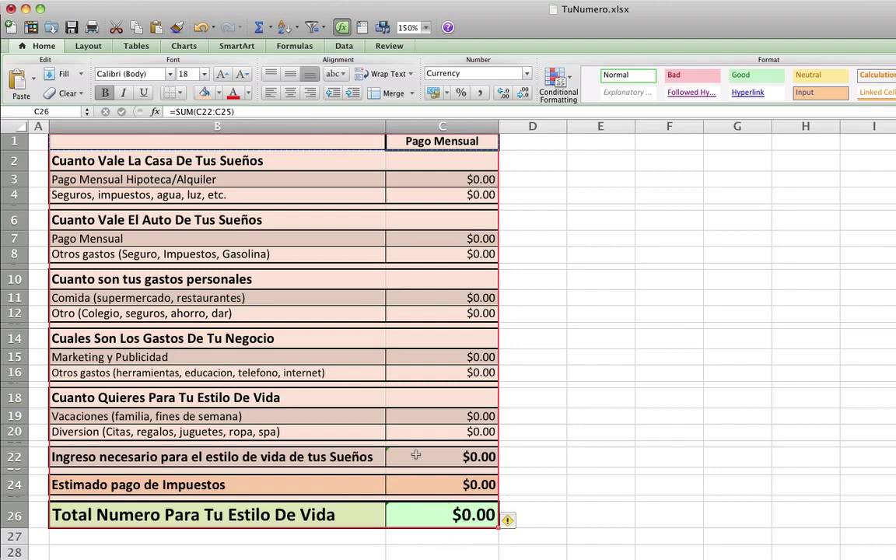
click(472, 519)
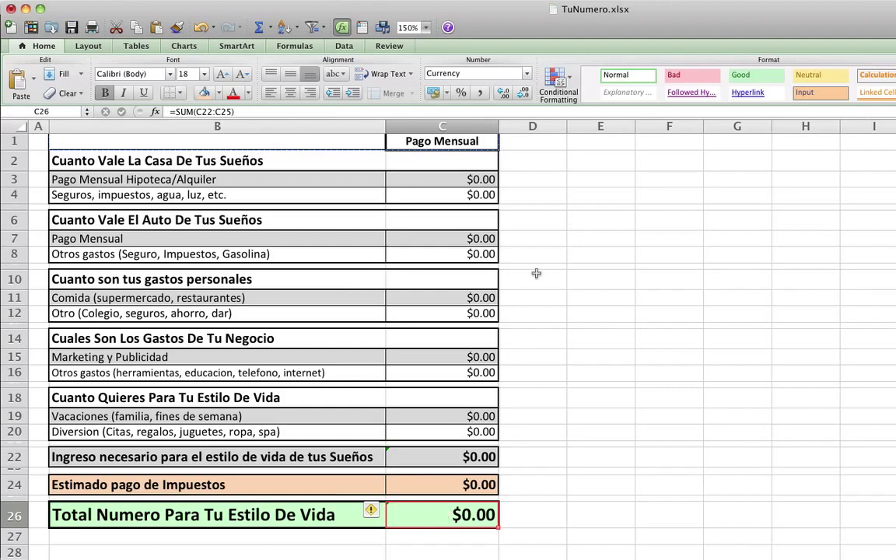
click(677, 1)
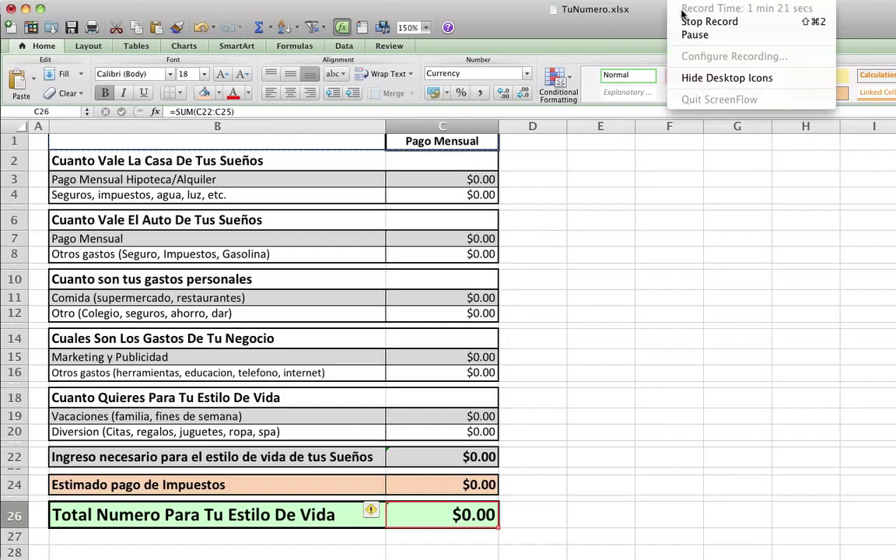